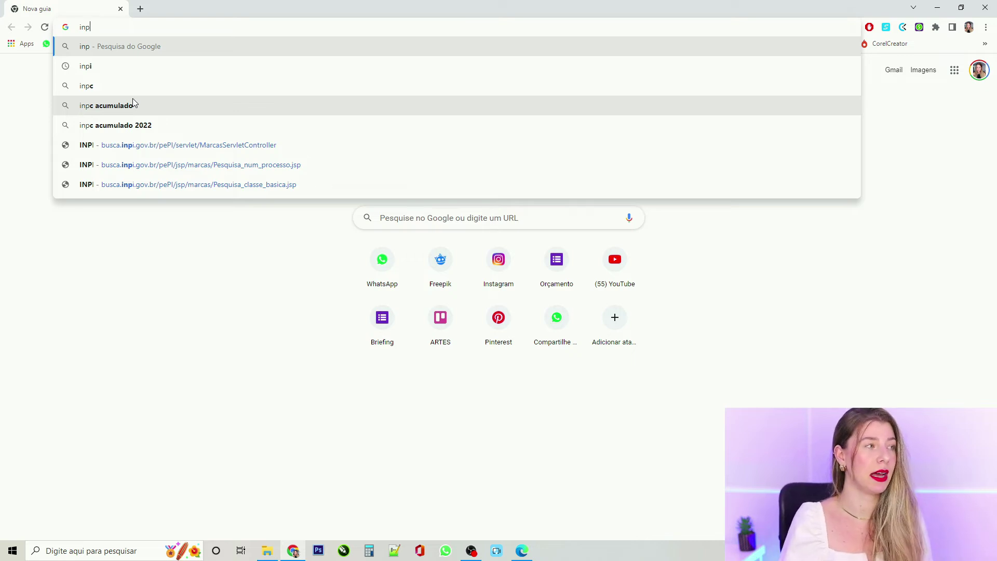
Step: Search the web for "inpi" and open the official Instituto Nacional da Propriedade Industrial site on gov.br
click(122, 66)
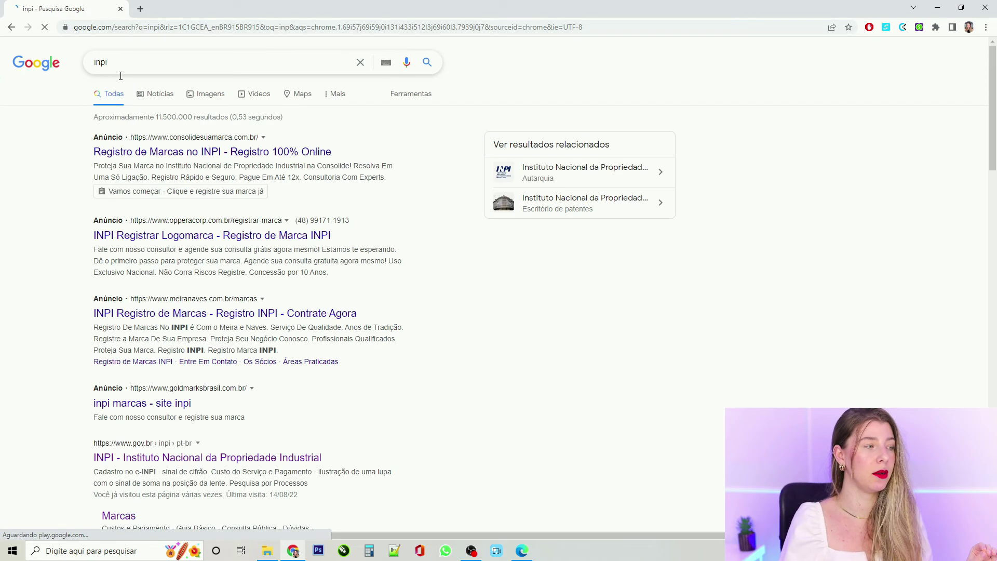
scroll(225, 304, down, 3)
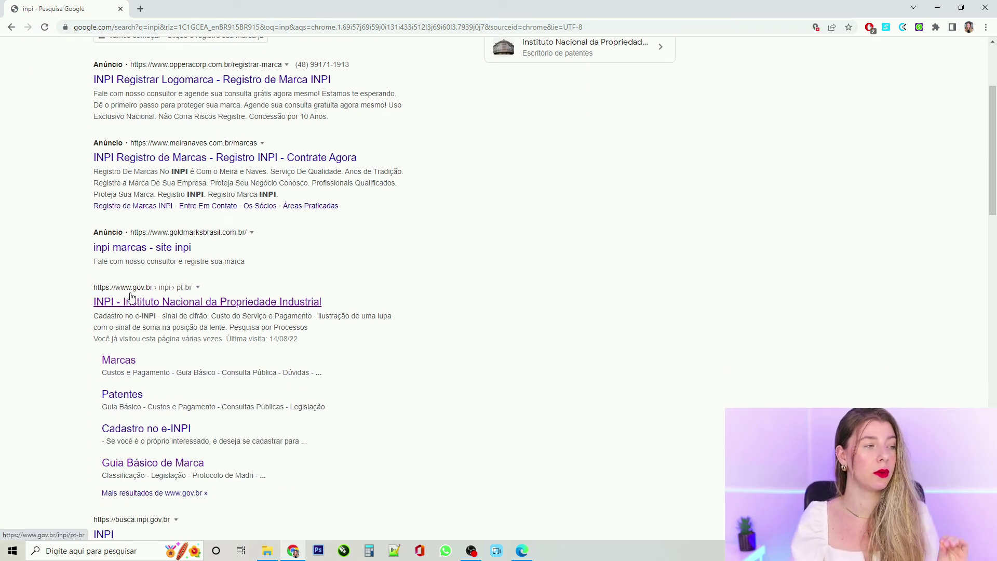
click(186, 290)
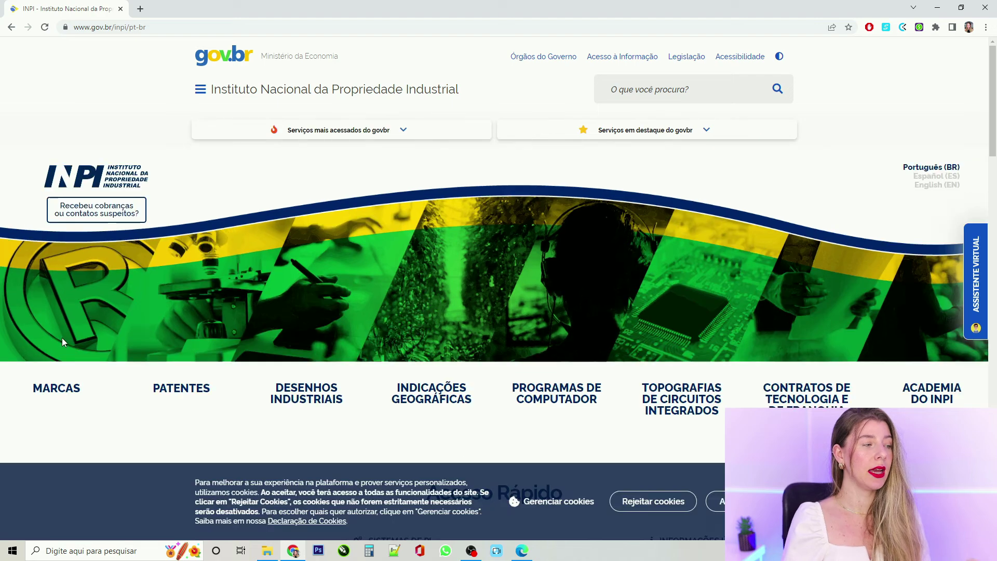
Step: Go from the Marcas services to Busca, enter the pePI database anonymously, and open the trademark search by Marca
click(62, 398)
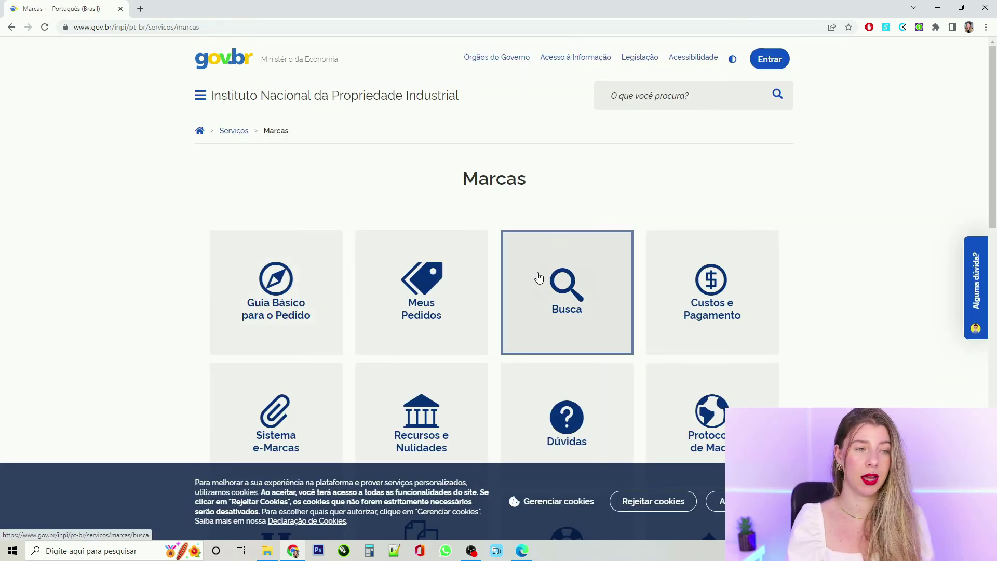
click(540, 270)
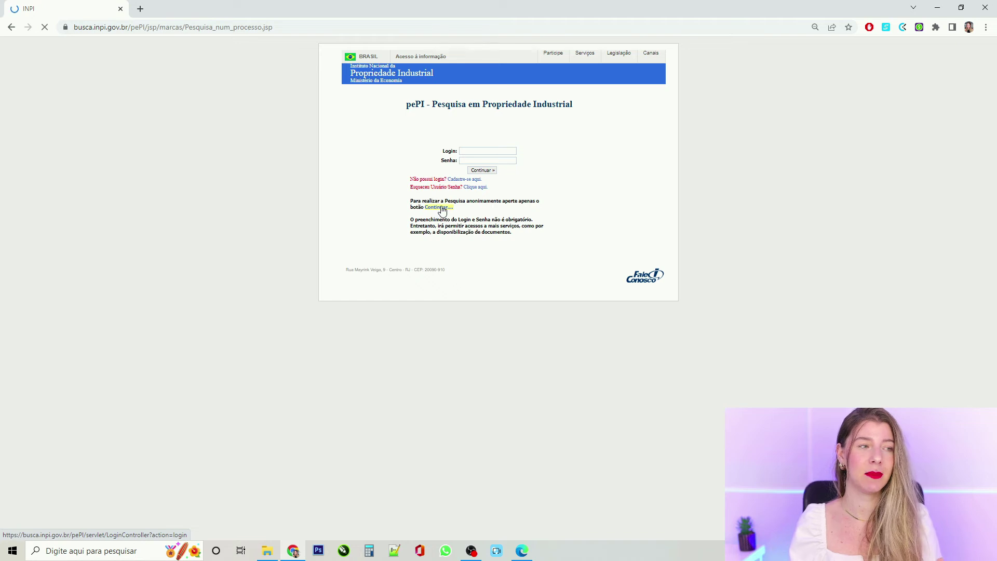
click(440, 208)
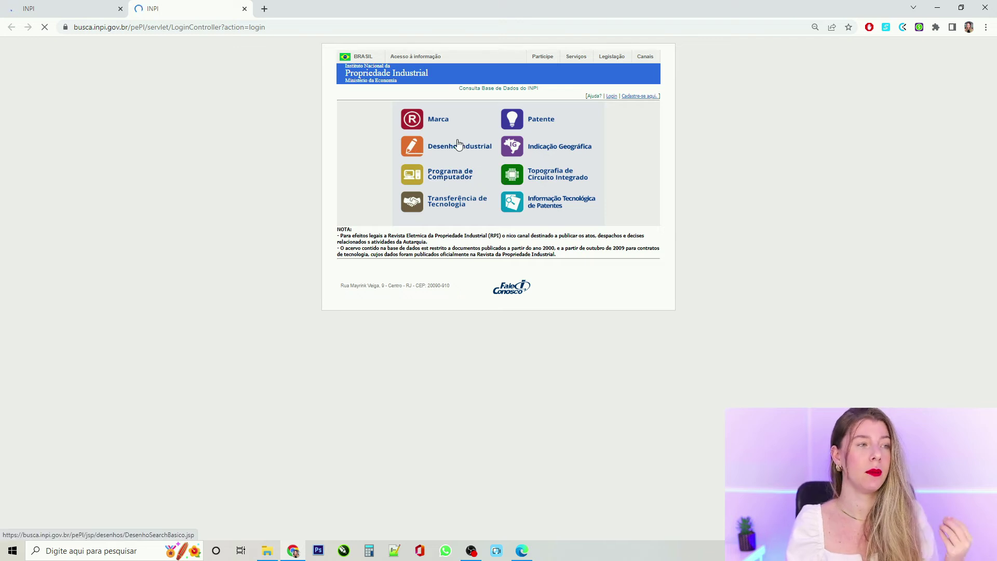
click(441, 123)
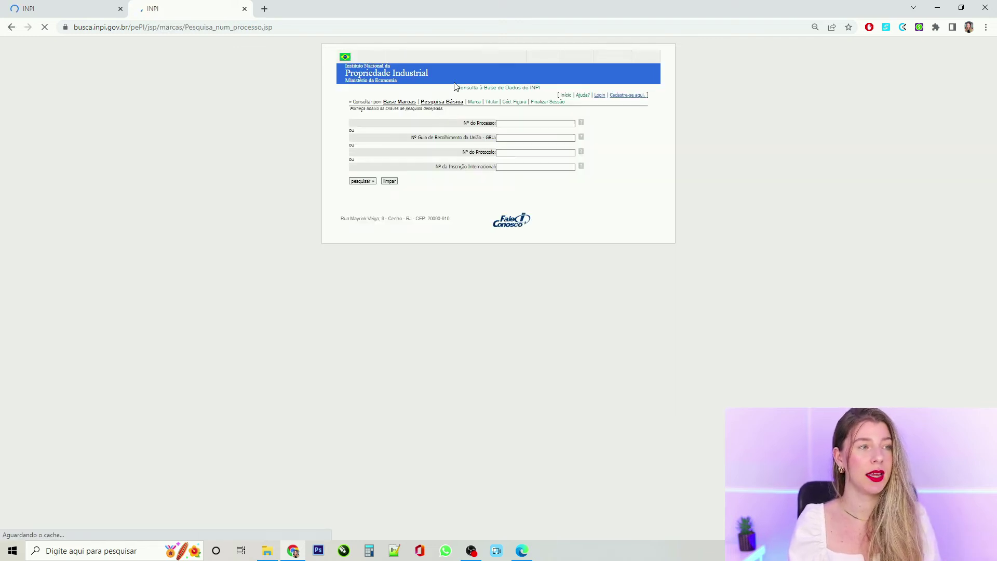
click(472, 102)
Step: Run an Exata trademark search for "mgabyfitness" with 100 processes per page
click(466, 148)
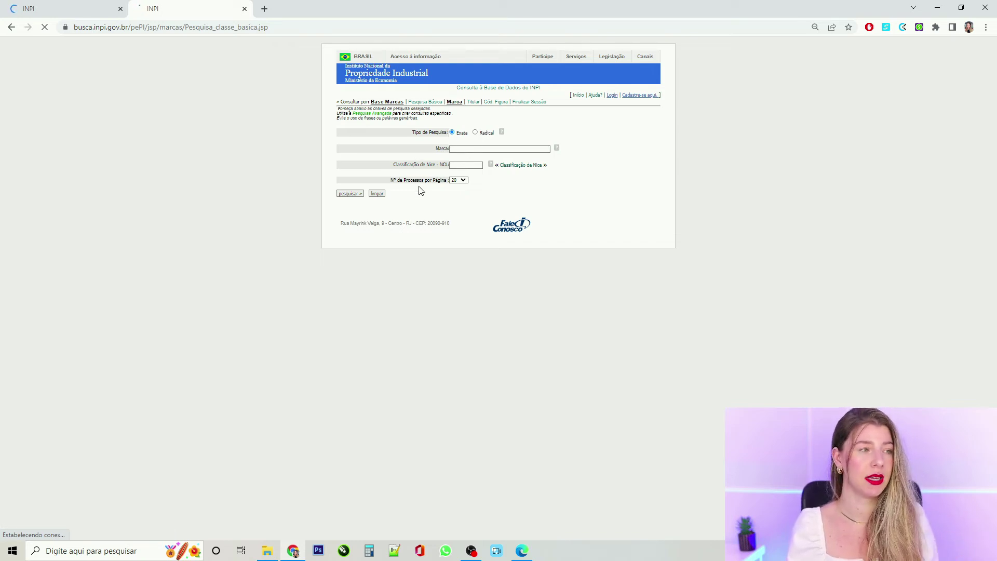
click(463, 180)
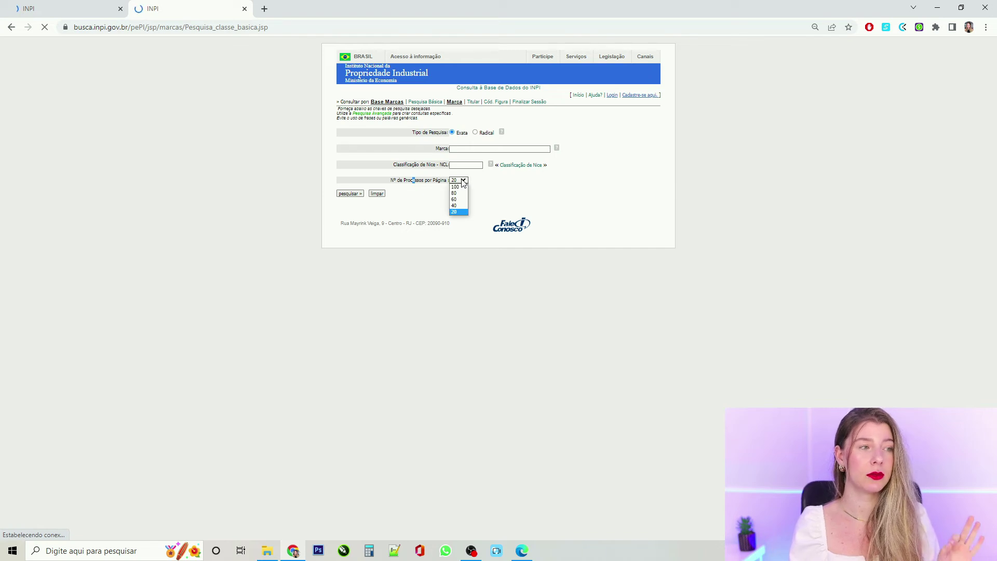
click(456, 186)
click(456, 149)
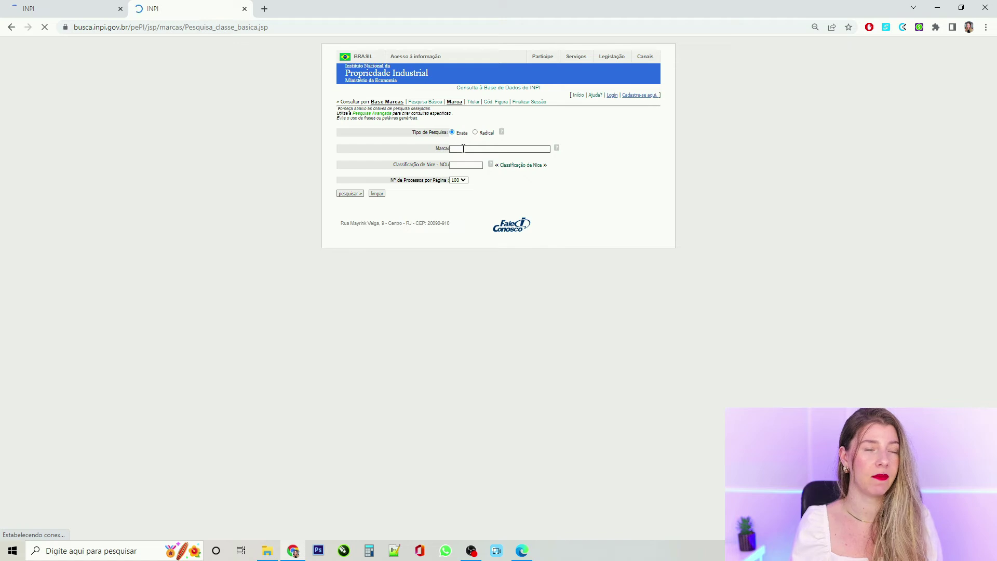
click(472, 149)
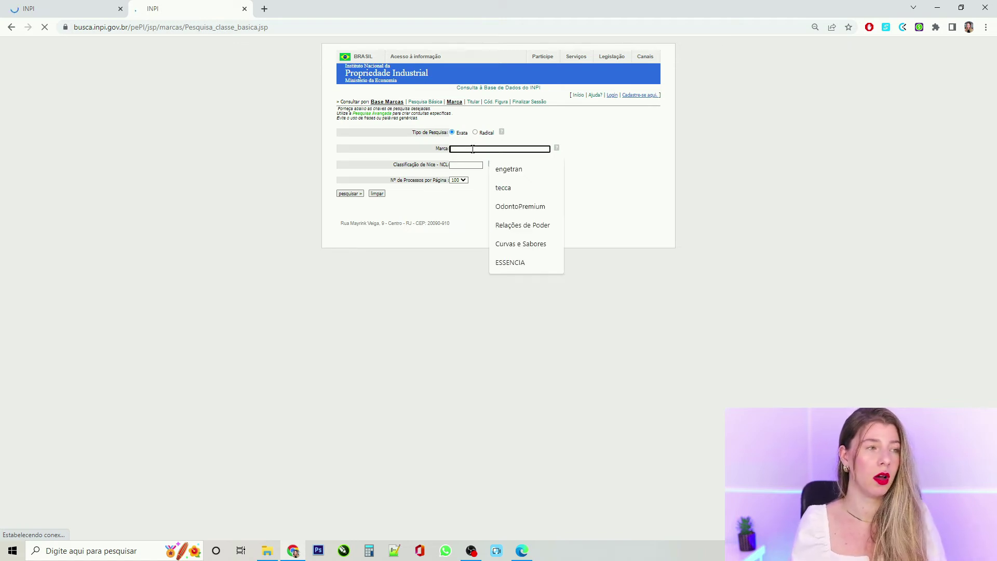
text(mgabyfitness)
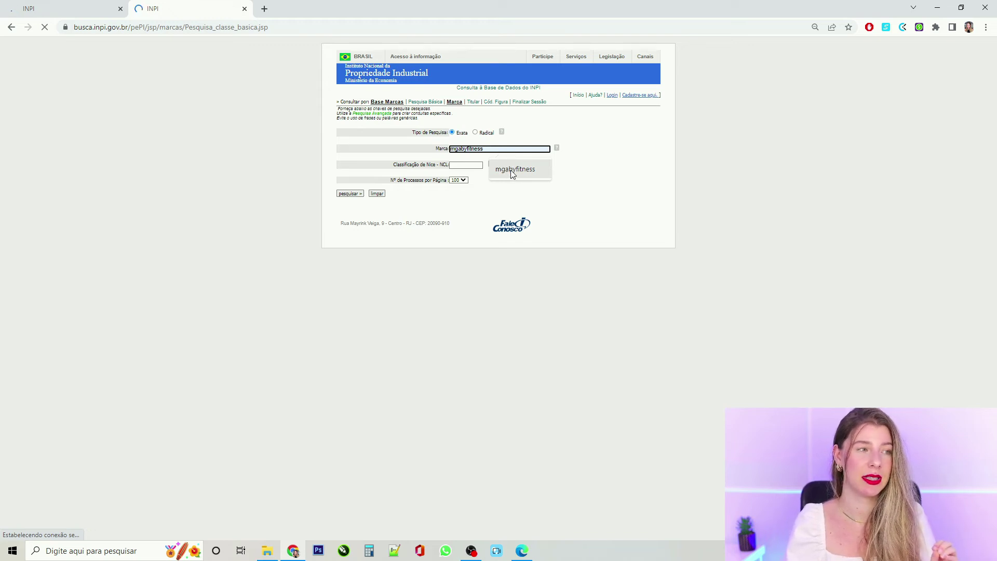
click(513, 170)
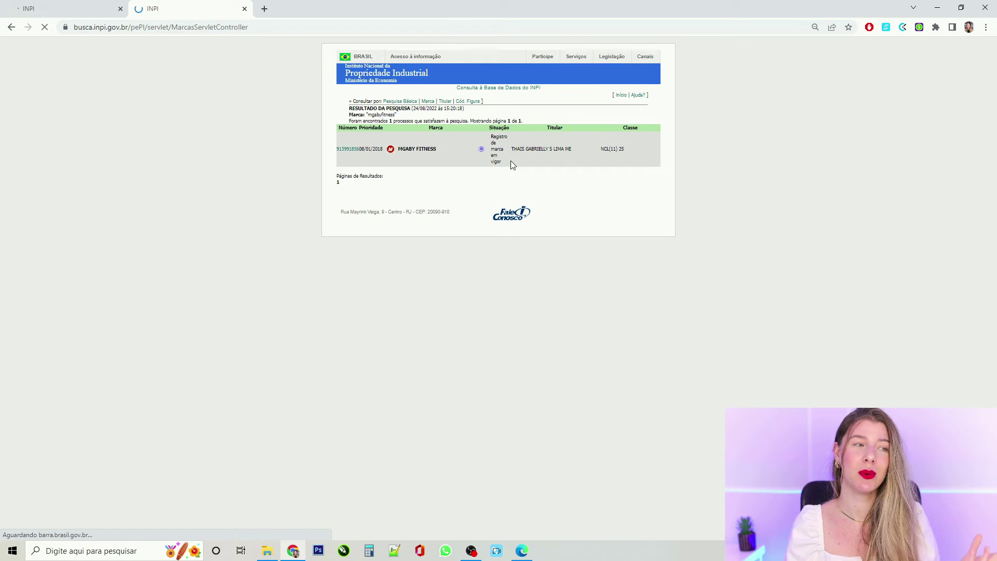
Step: Examine the holder, registration status and Nice class of the MGABY FITNESS search result
drag(567, 158, 569, 159)
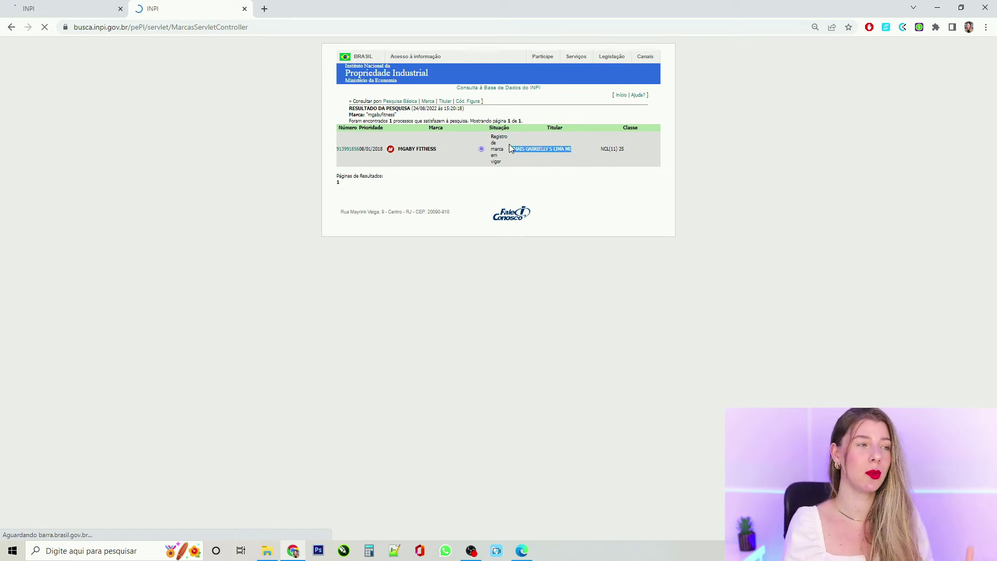
drag(498, 139, 503, 169)
drag(622, 150, 608, 155)
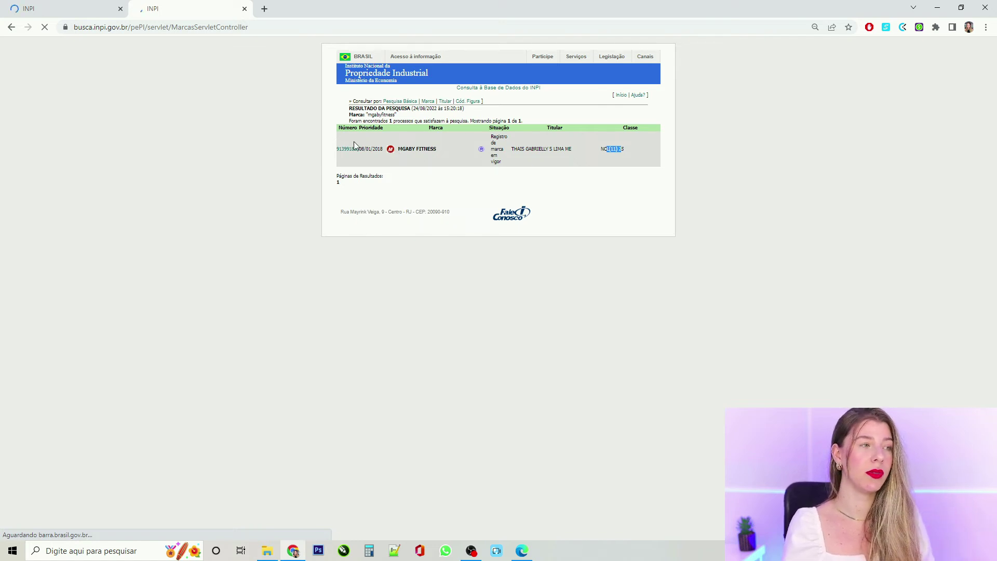
Step: Open the MGABY FITNESS process in a separate tab, review its record and publications, and close that tab
click(356, 160)
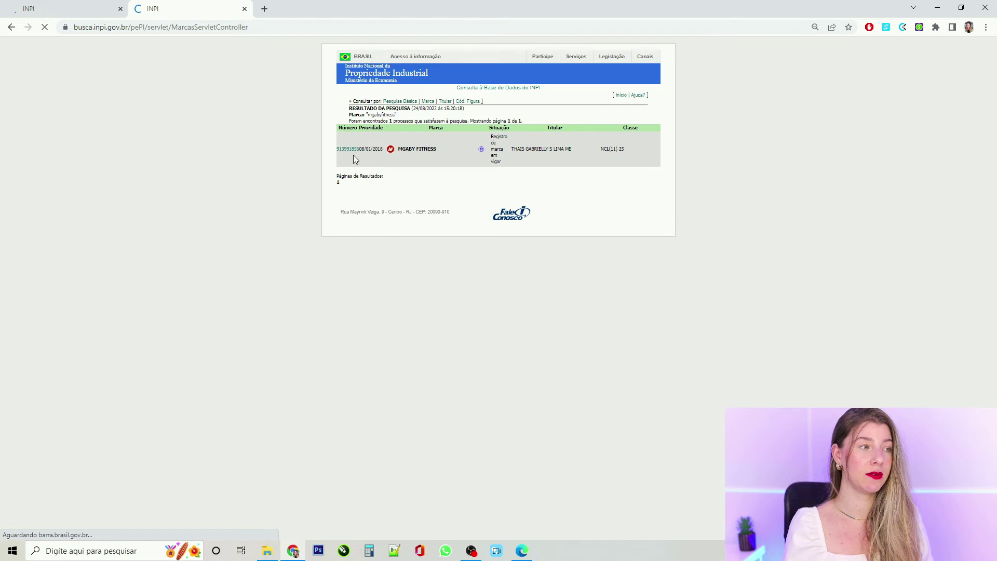
middle_click(347, 149)
click(322, 5)
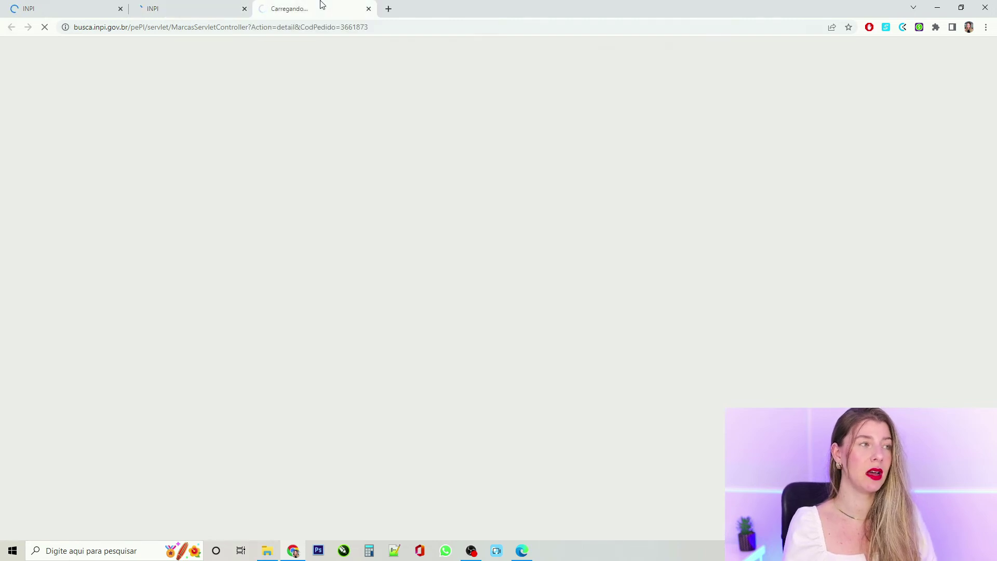
scroll(538, 285, down, 2)
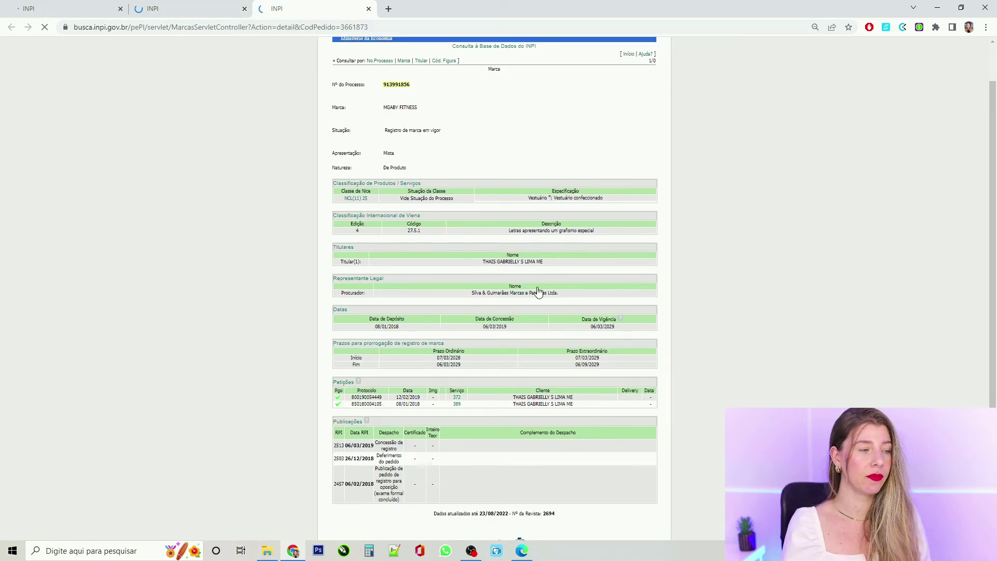
drag(381, 415, 441, 421)
scroll(440, 420, up, 2)
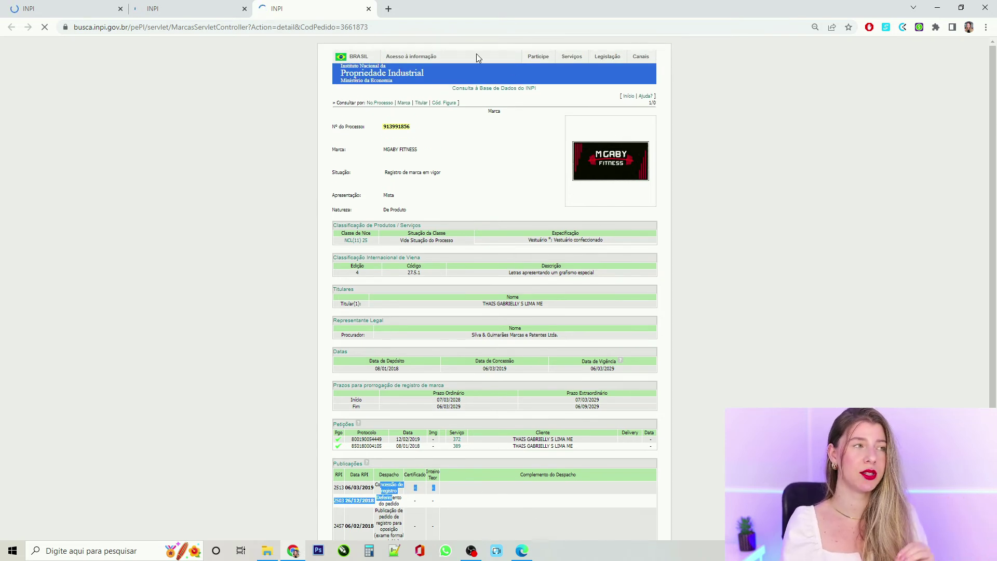
click(367, 9)
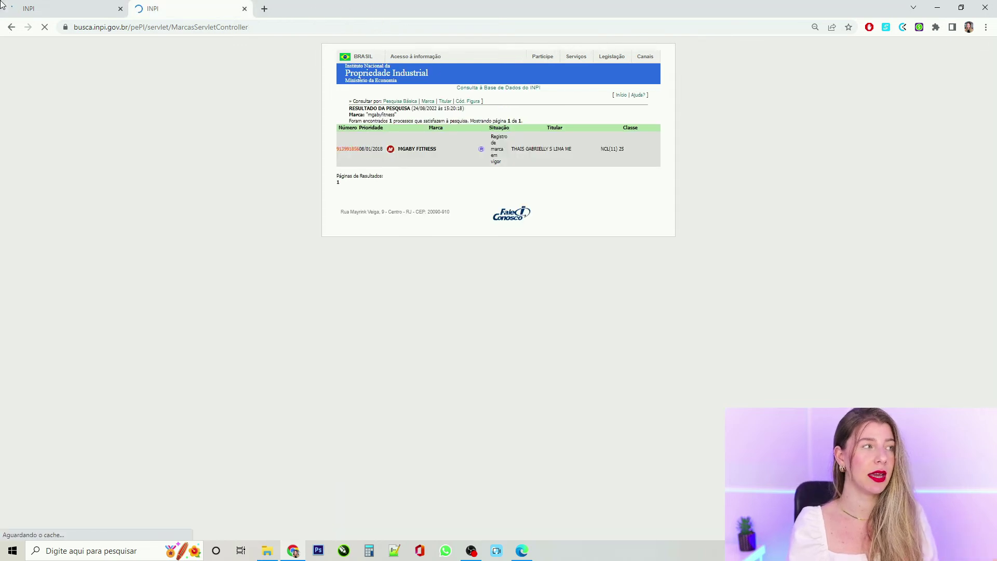
Step: Run an Exata trademark search for "Vizzage" and examine the brand name and class in the result
click(11, 27)
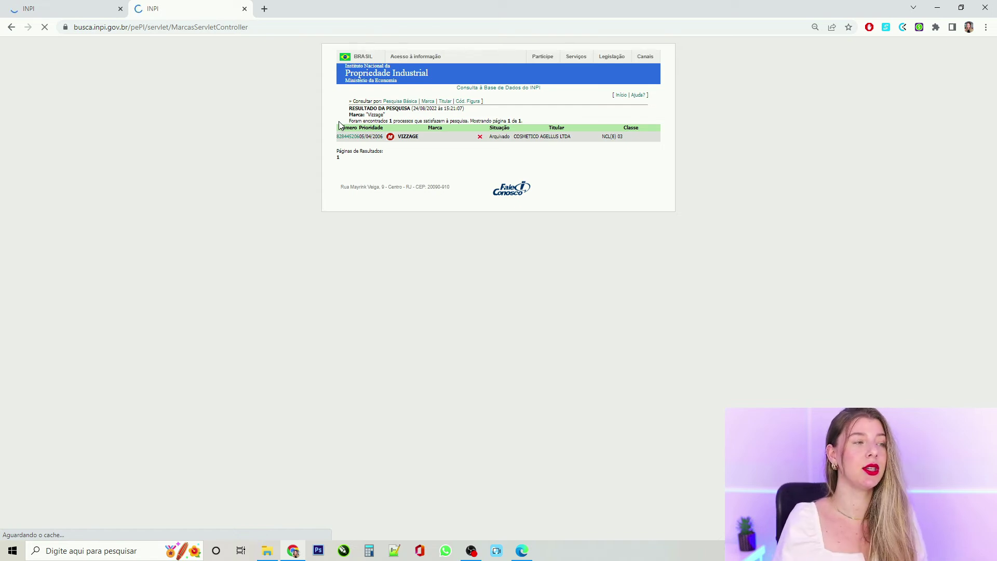
drag(421, 138, 391, 138)
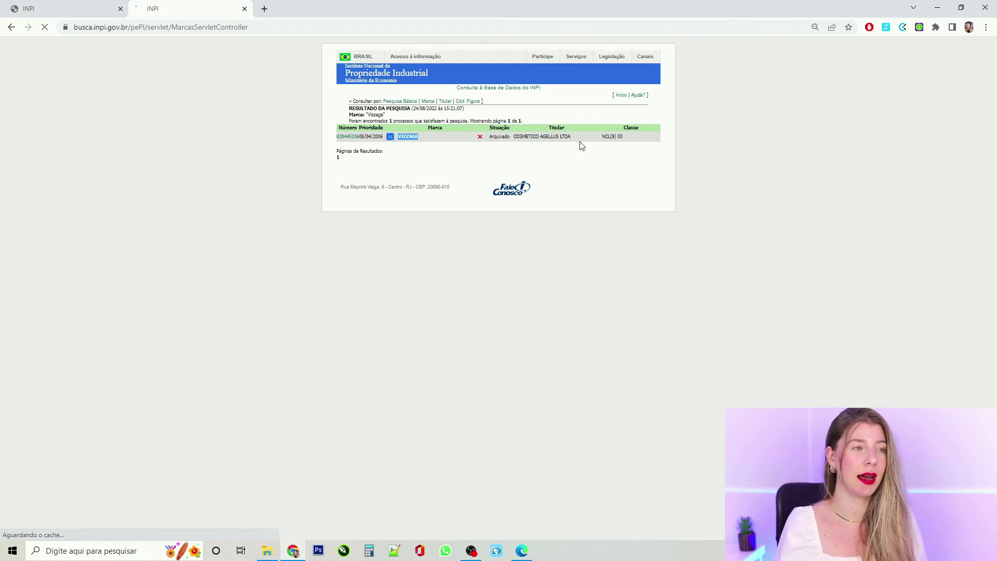
double_click(620, 136)
click(613, 134)
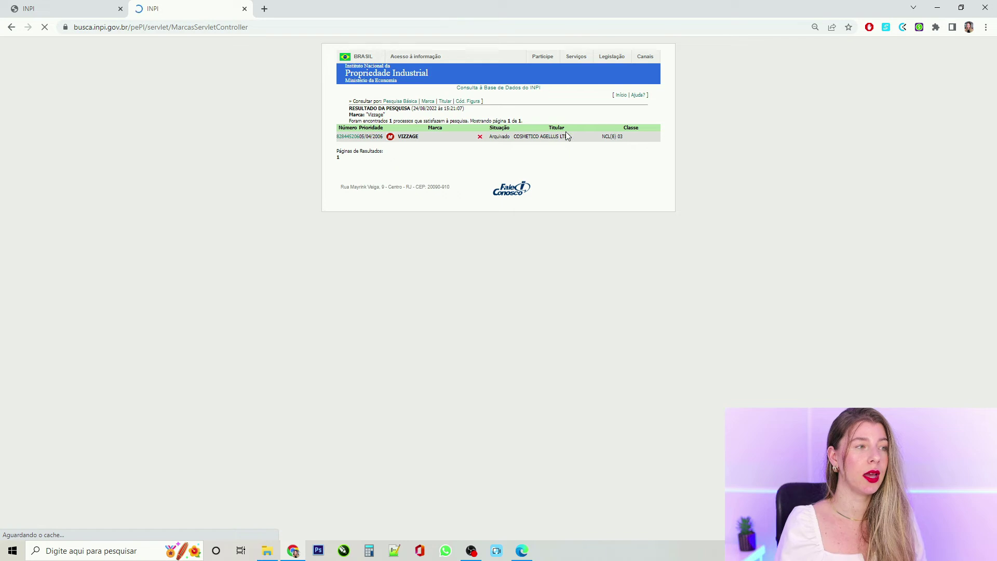
click(394, 154)
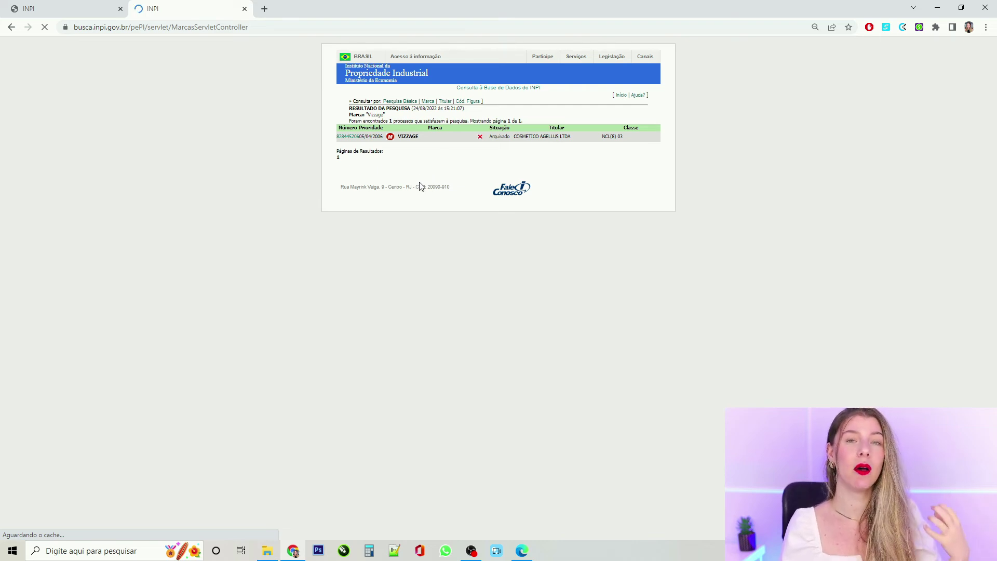
Step: Repeat the "Vizzage" search as Radical and compare the additional words in the brand names found
click(8, 27)
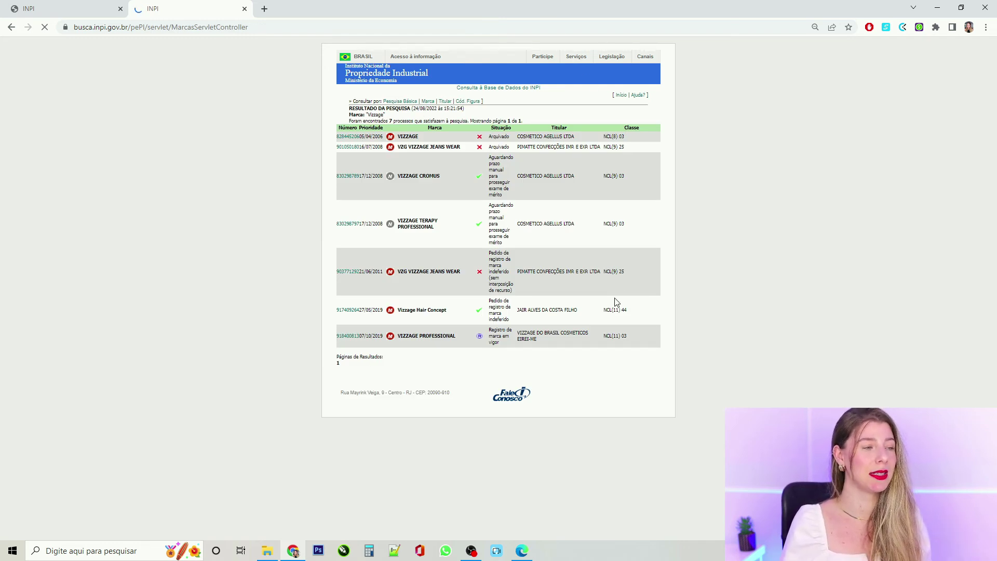
drag(412, 310, 430, 313)
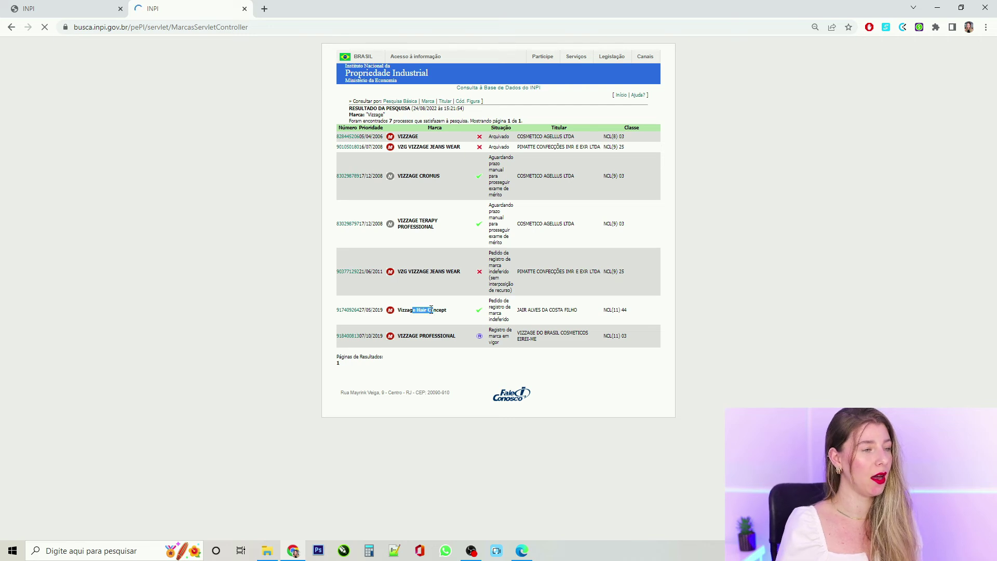
drag(410, 220, 429, 222)
drag(432, 146, 451, 149)
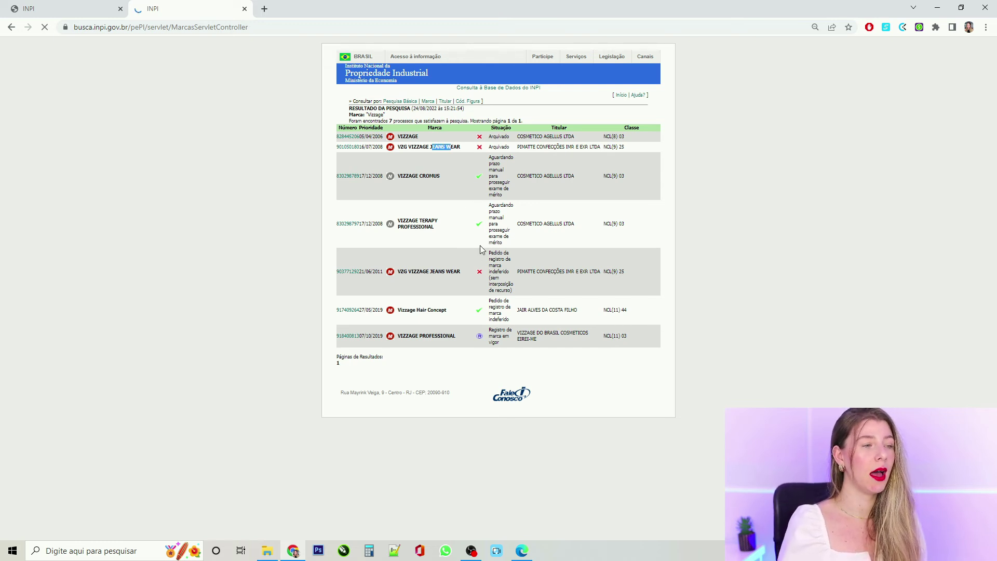
Step: Replace the brand name with "visage" and run another Radical trademark search
click(9, 26)
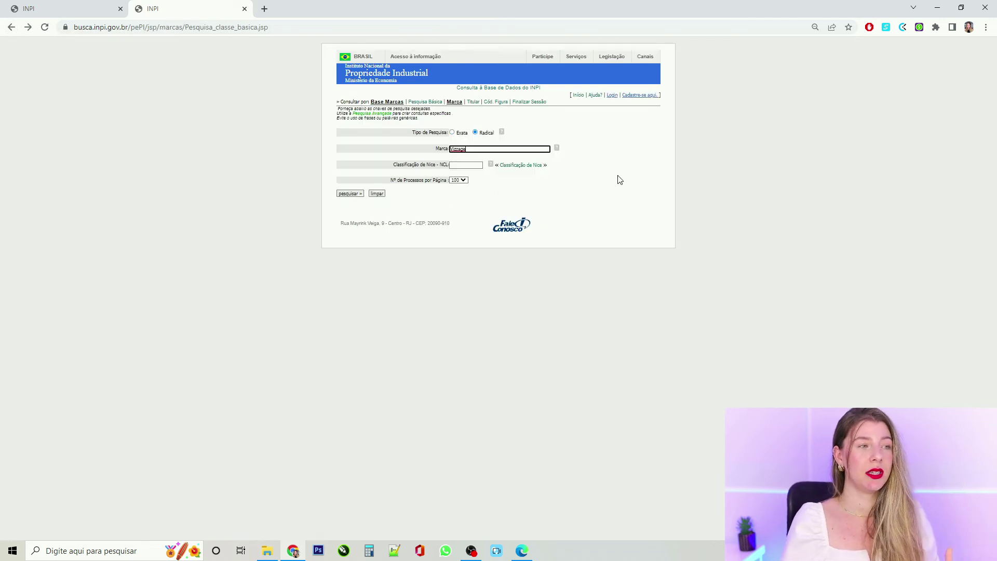
drag(470, 149, 451, 151)
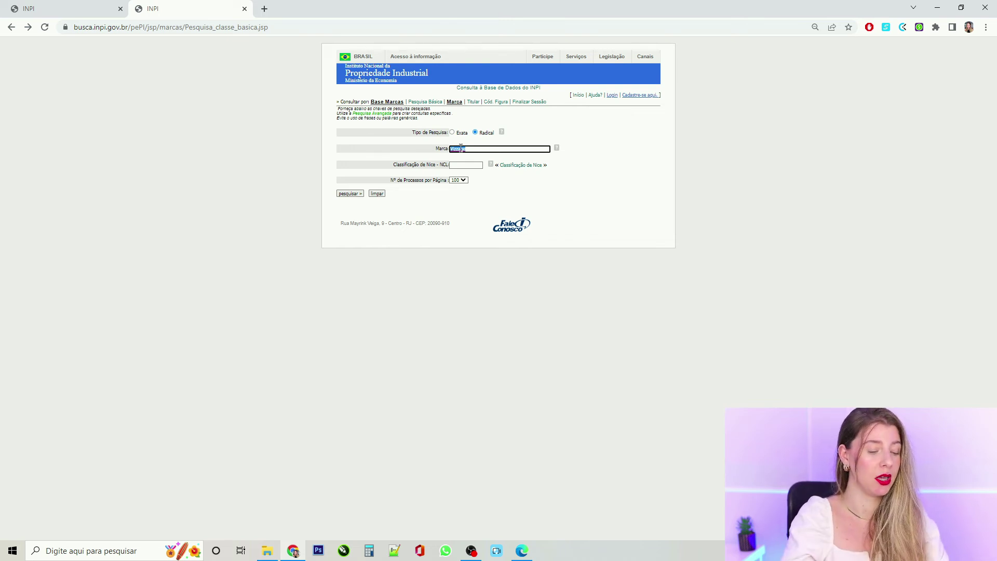
text(visag)
key(Return)
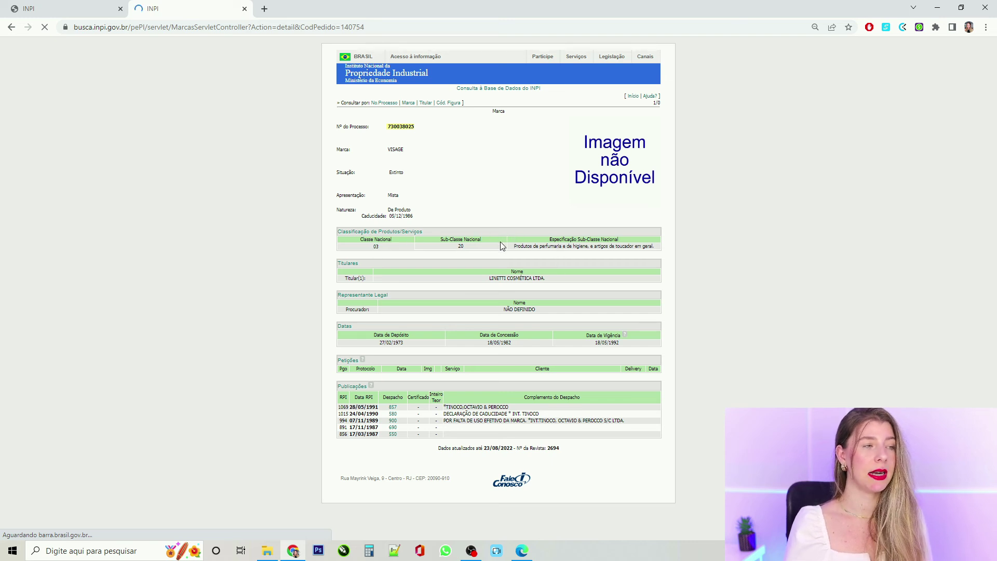
Step: Examine the product specification in the VISAGE process record and return to the search results
drag(523, 246, 637, 257)
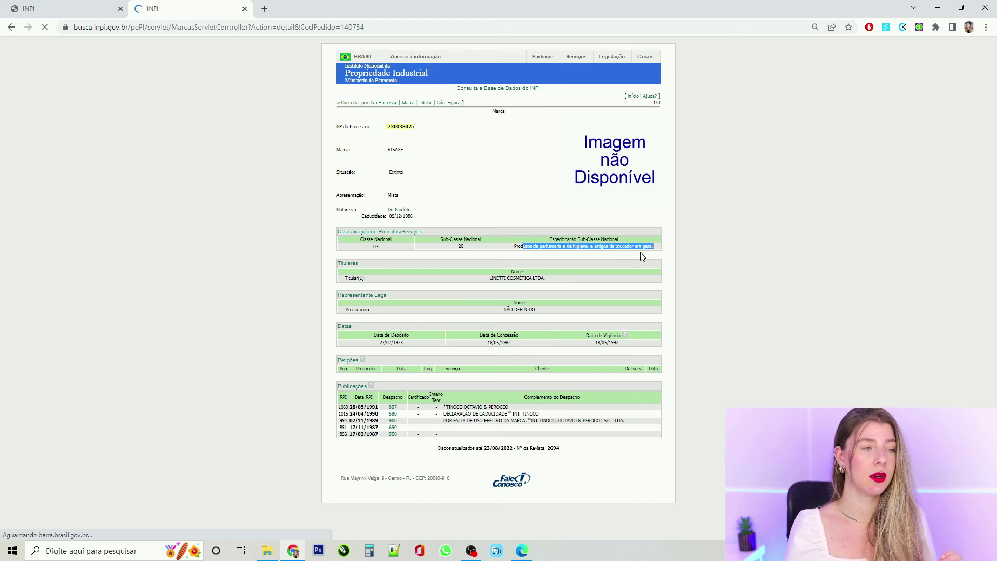
click(626, 247)
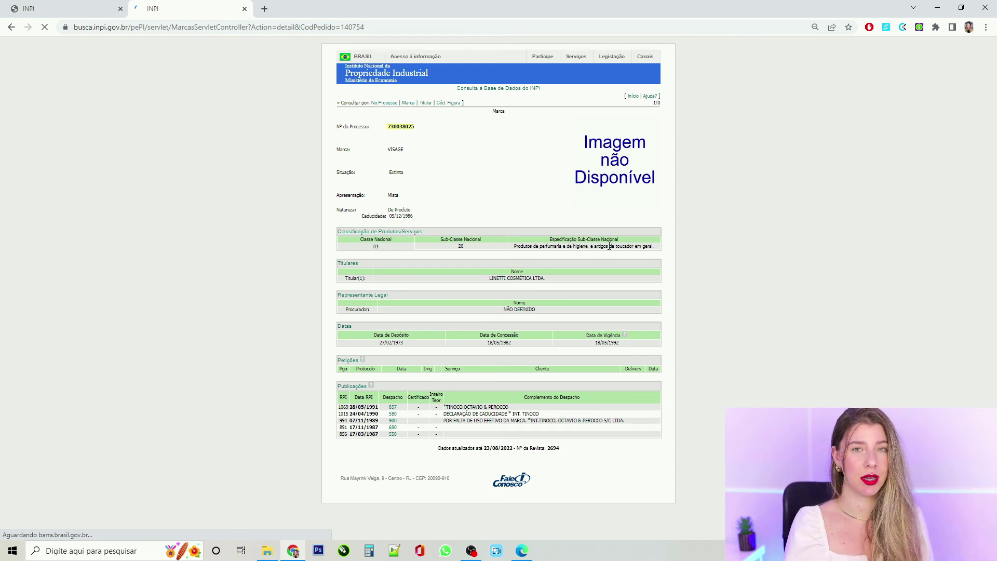
click(10, 27)
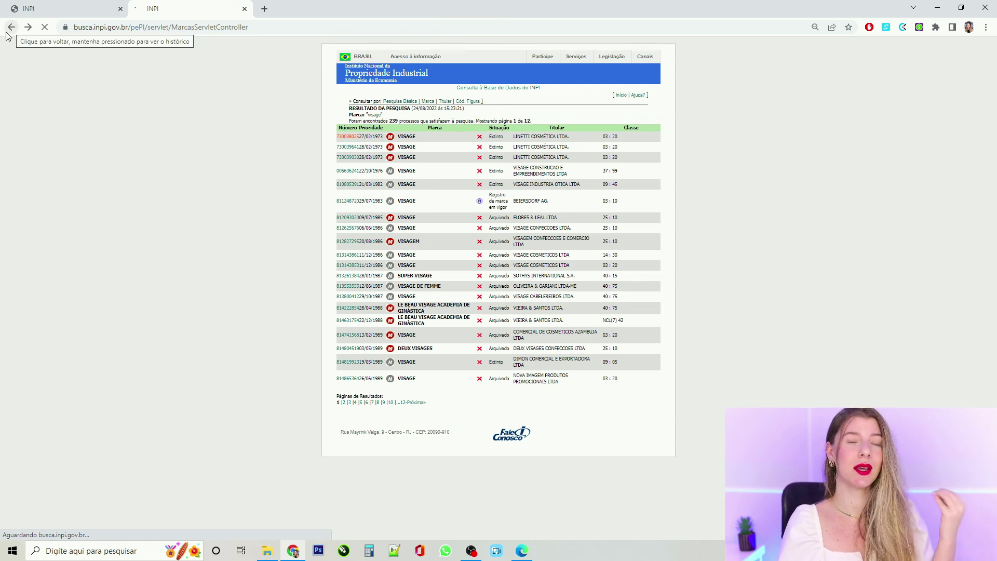
Step: Run a Radical trademark search for "marinananana" and read the result message and the AVISO notice
click(10, 27)
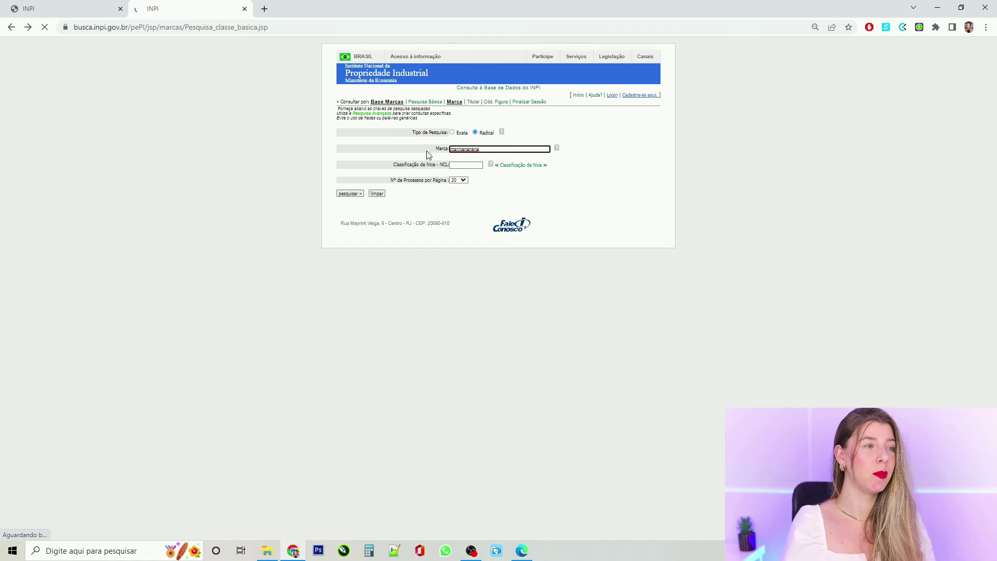
click(350, 194)
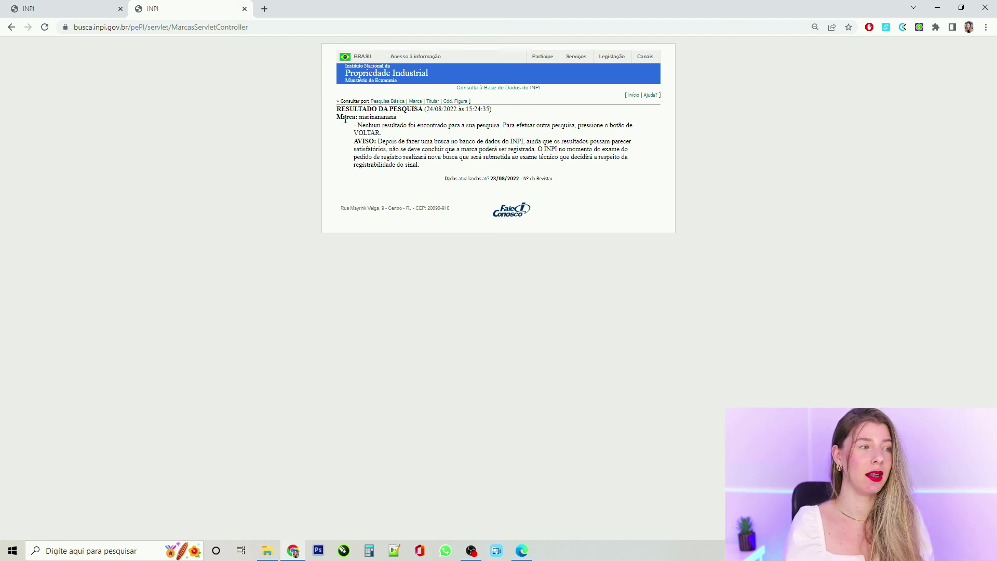
drag(360, 120, 464, 135)
click(455, 136)
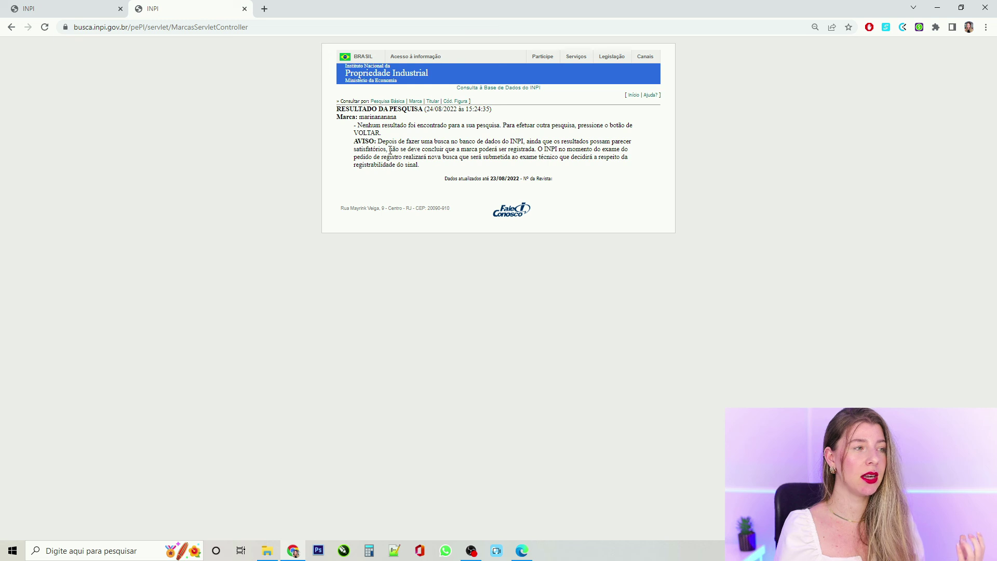
drag(362, 141, 369, 141)
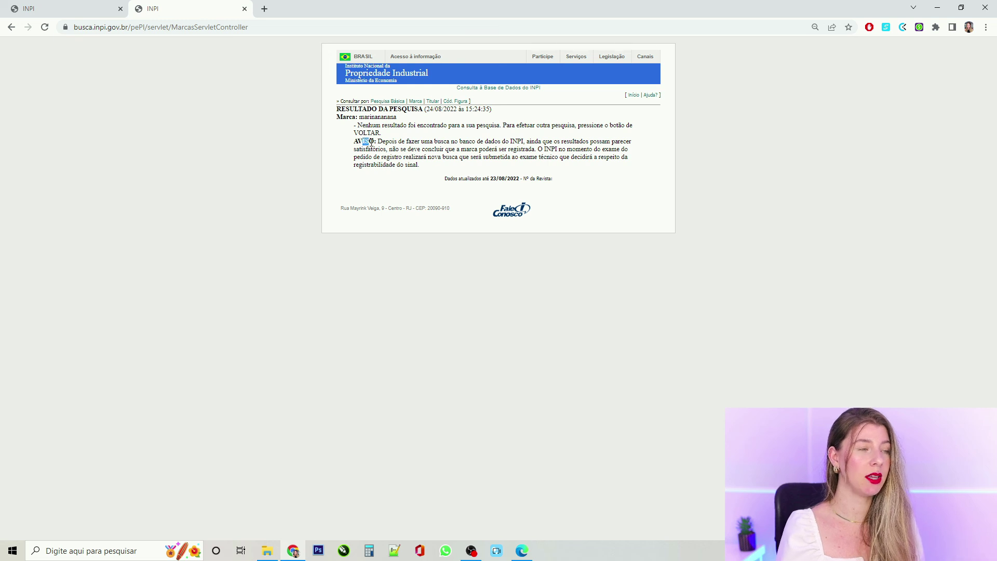
click(453, 148)
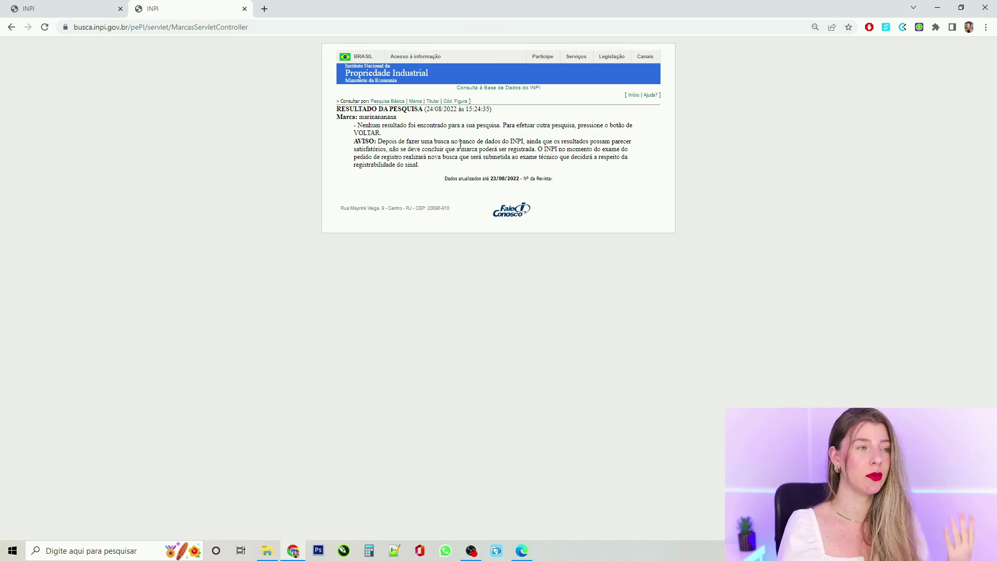